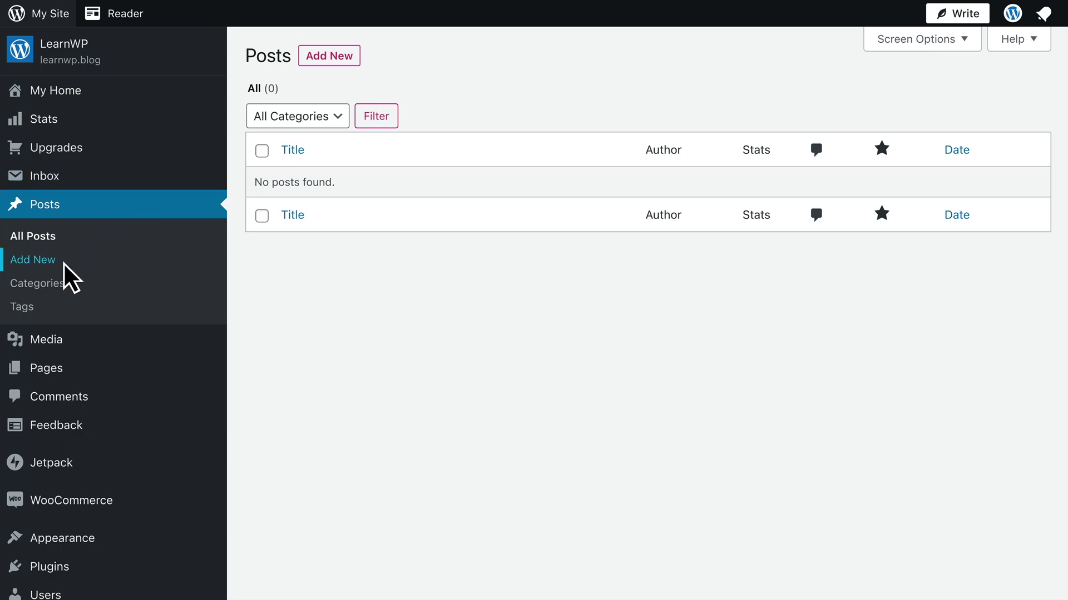
Step: Start a new post titled 'A Round of Robins' with an intro paragraph about American Robins
click(84, 261)
text(A Round of Robins)
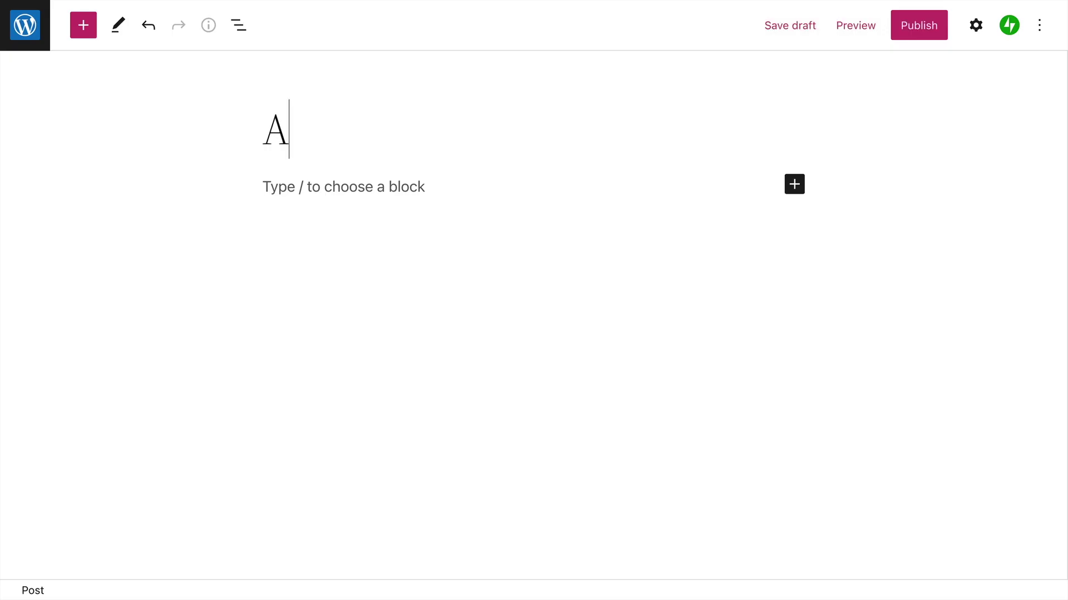
key(Return)
text(American Robins)
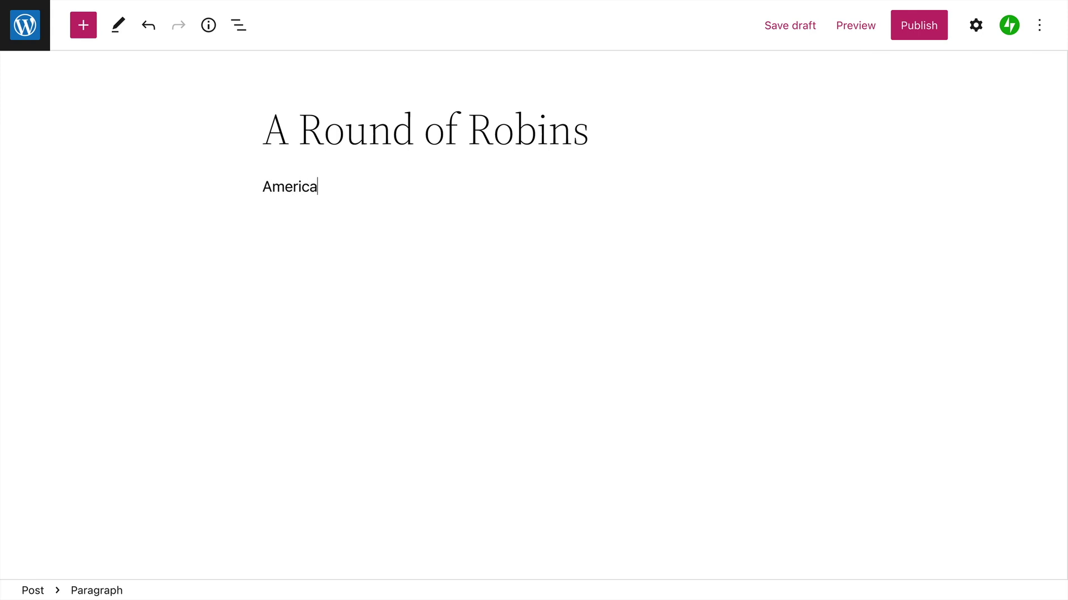
text(are the quintessential early birds. You can often see them plucking earthworms from the ground while they sing cheerfully. Robins are popular birds because they have orange breasts, welcome songs, and appear at the end of winter.)
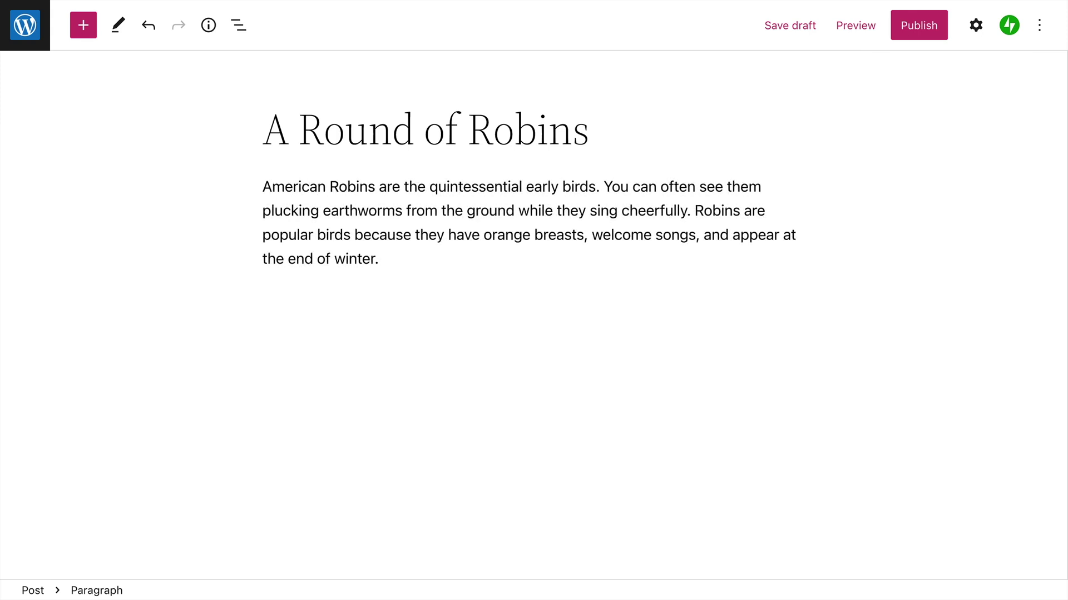
key(Return)
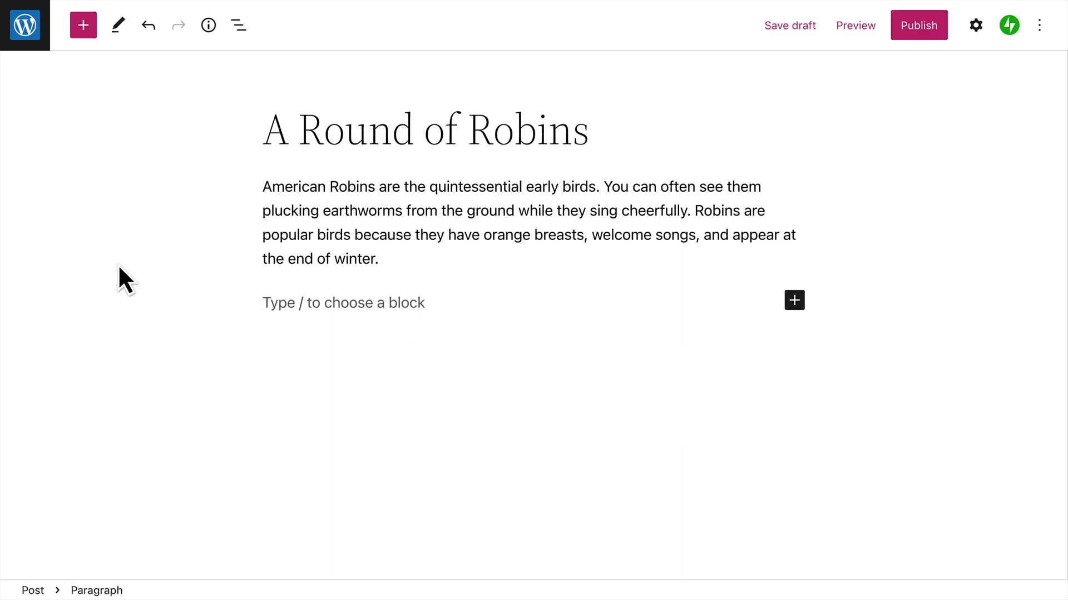
Step: Add an image block below the intro paragraph using /image
click(795, 301)
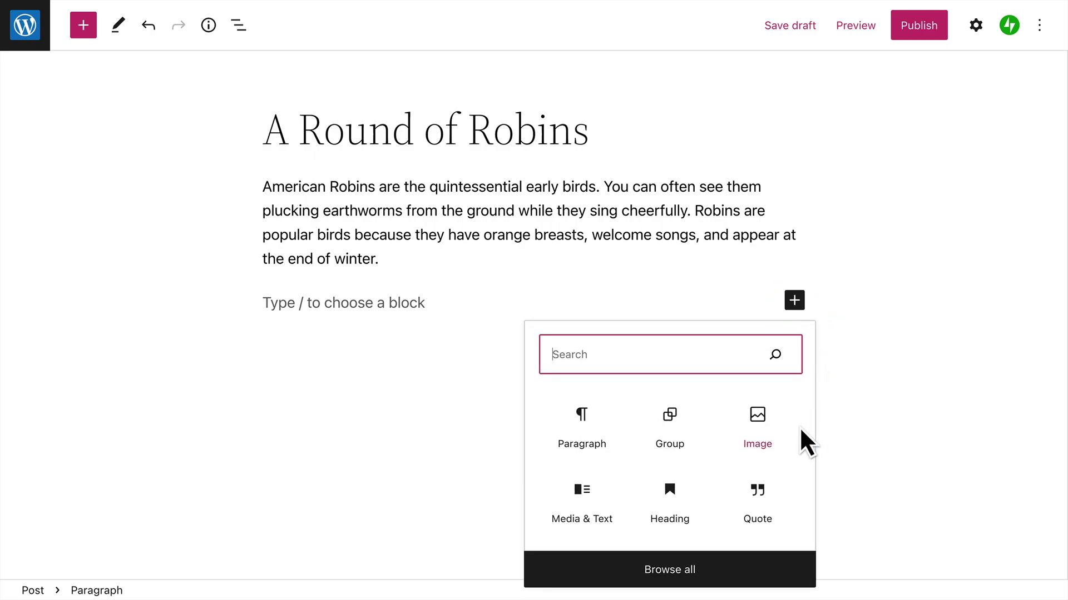
click(421, 310)
text(/image)
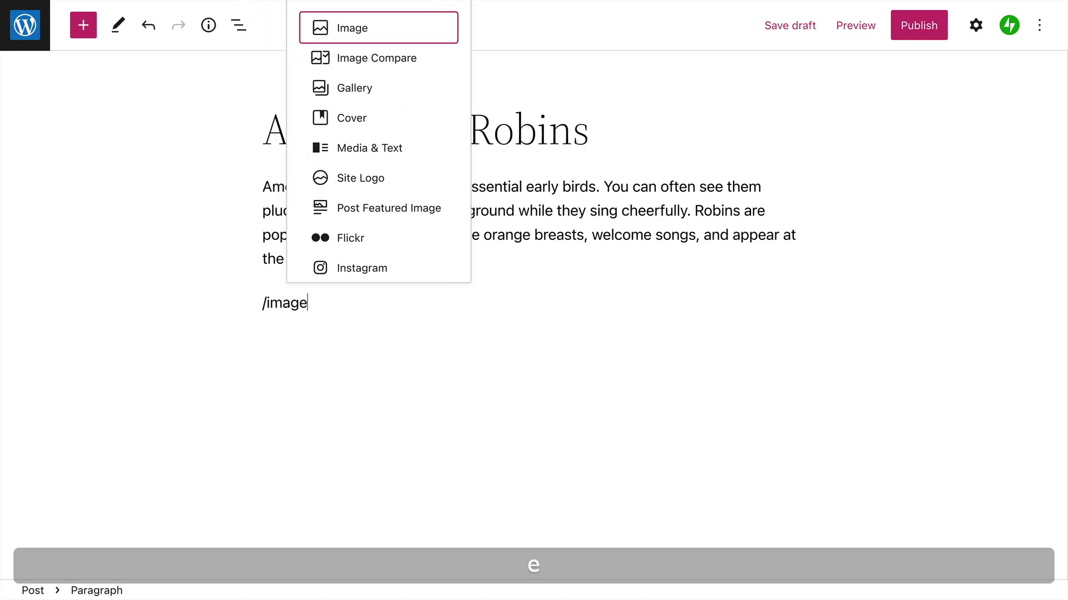
click(377, 25)
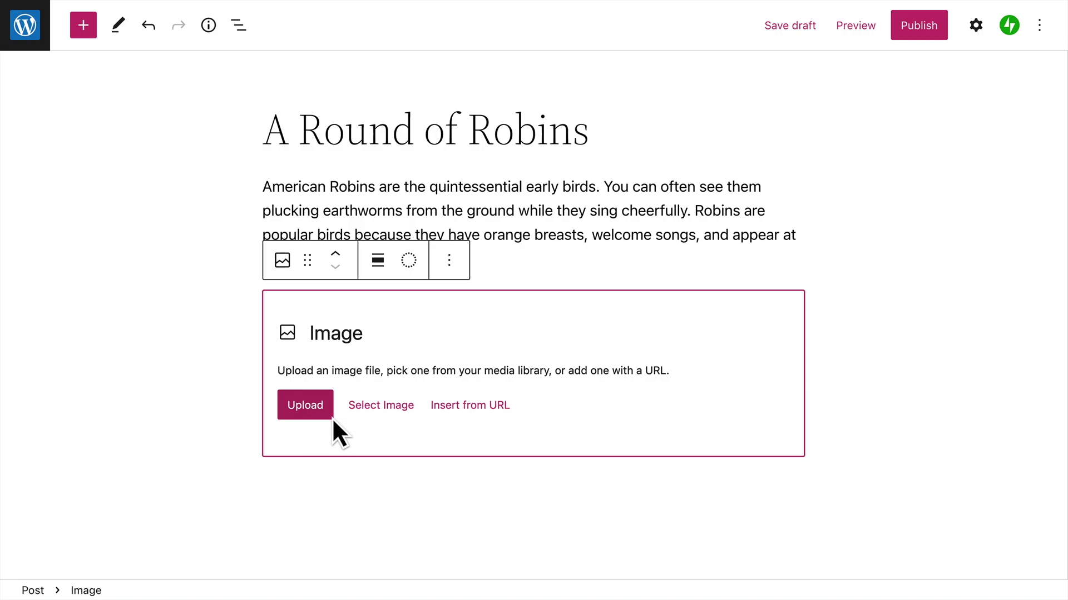
Step: Insert the Pexels photo of a robin on a post, found by searching 'Robin'
click(401, 416)
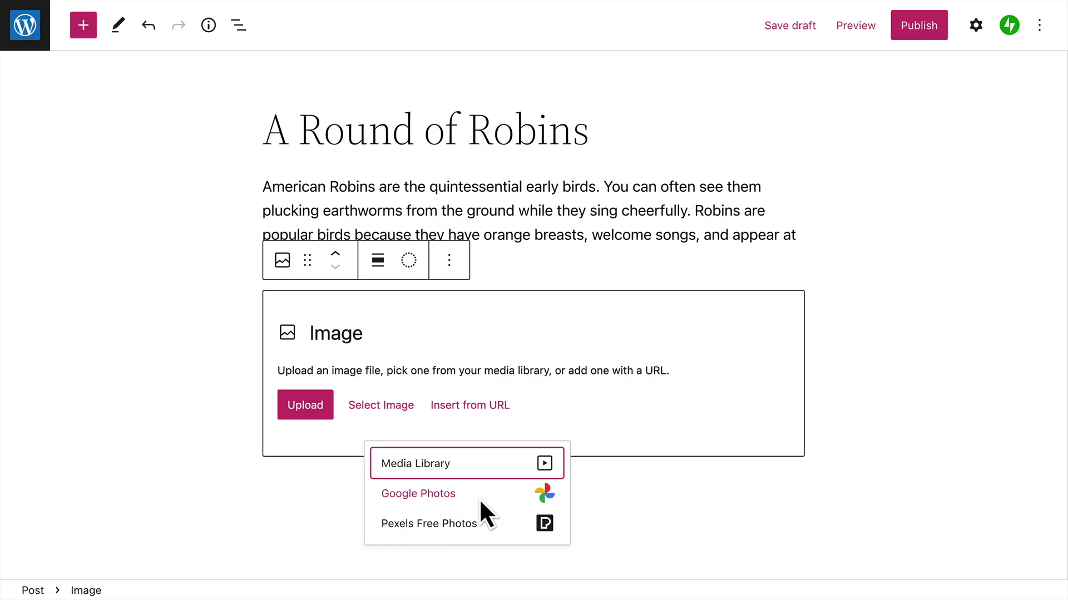
click(506, 526)
text(Robin)
click(734, 371)
click(967, 478)
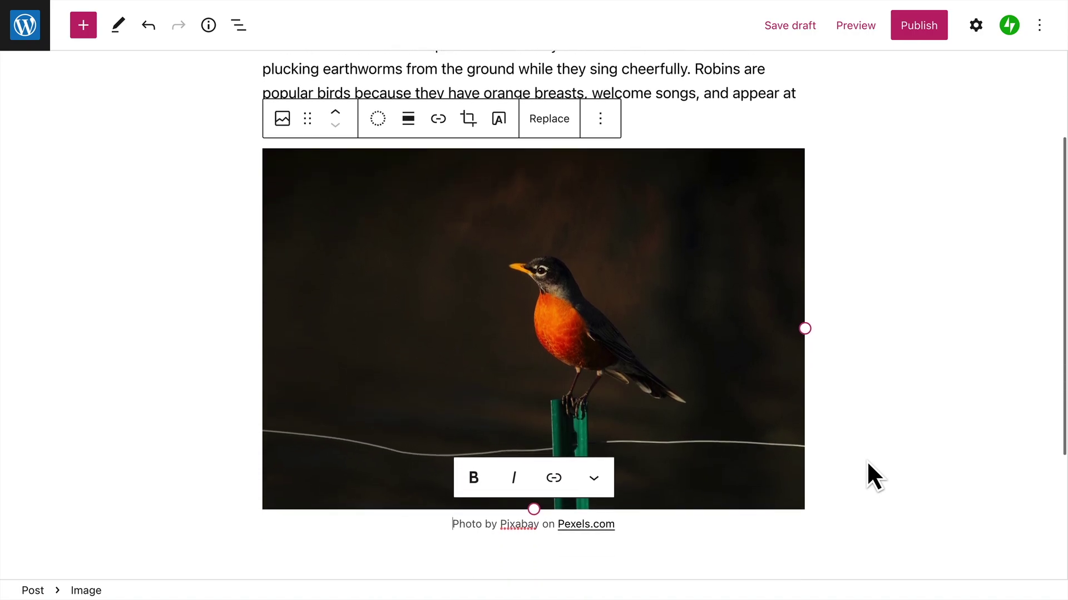
click(868, 464)
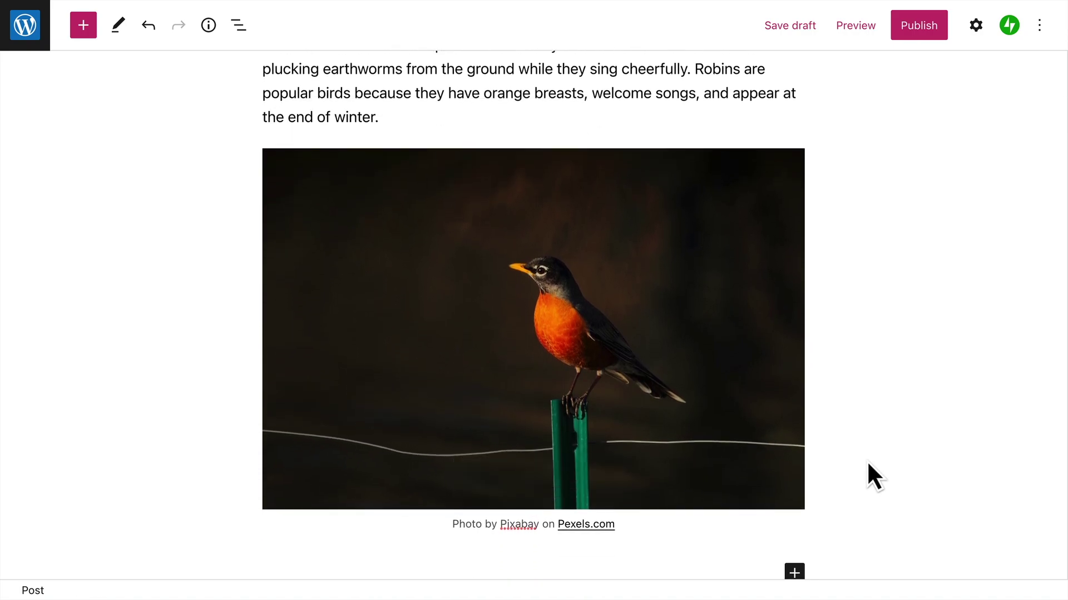
Step: Review post settings, keeping visibility Public, publishing Immediately and the current author
click(977, 26)
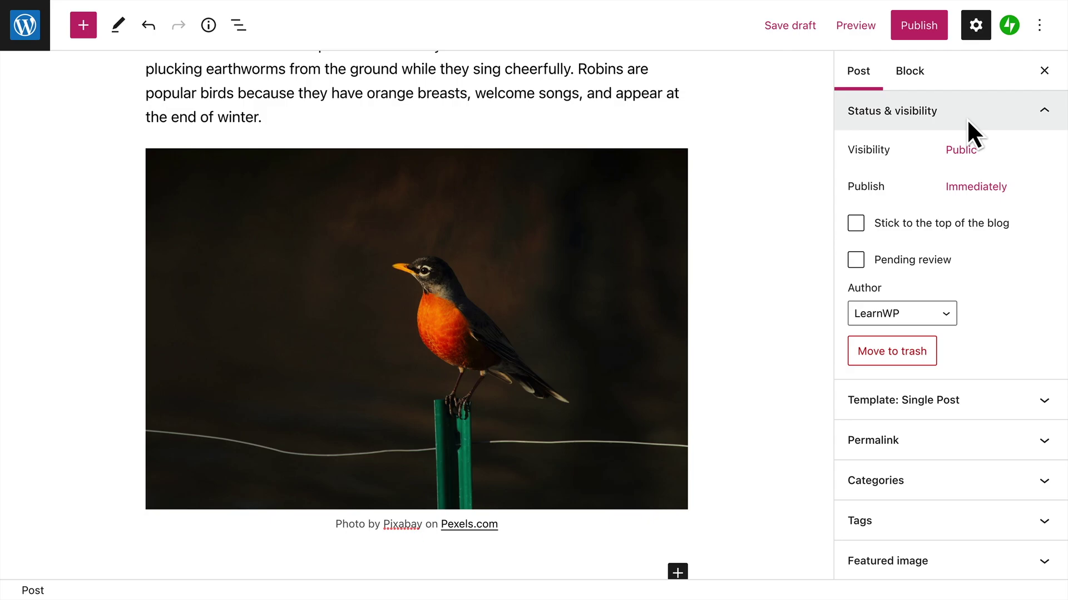
click(974, 158)
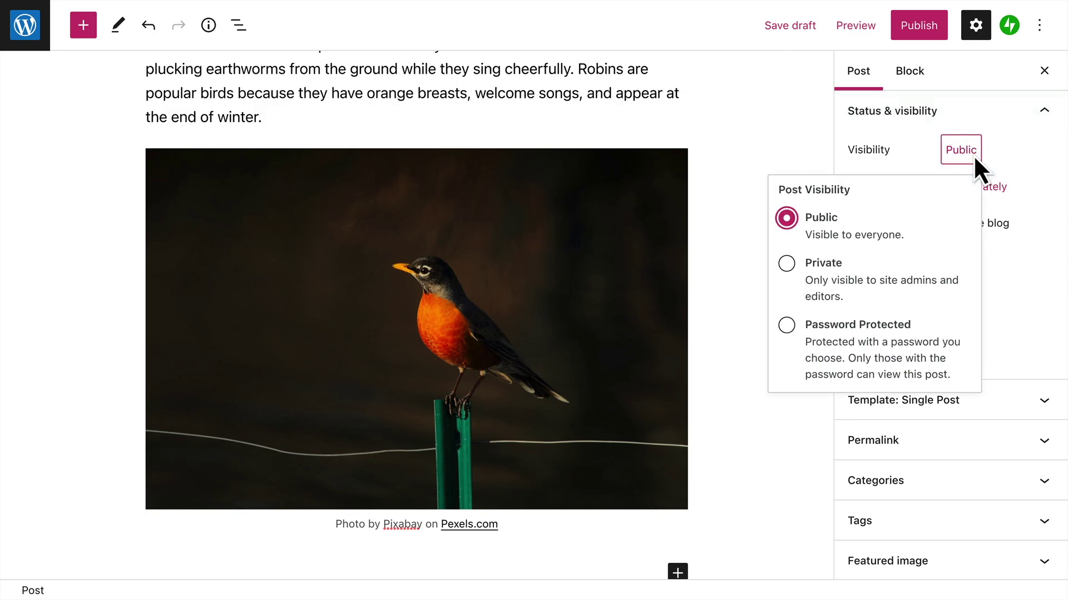
click(999, 155)
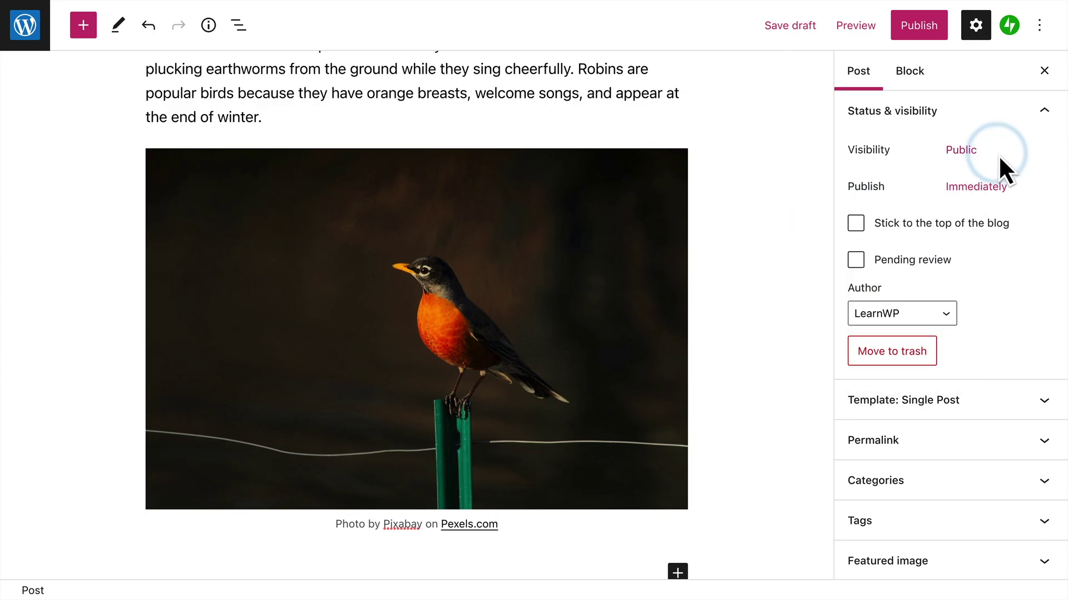
click(996, 191)
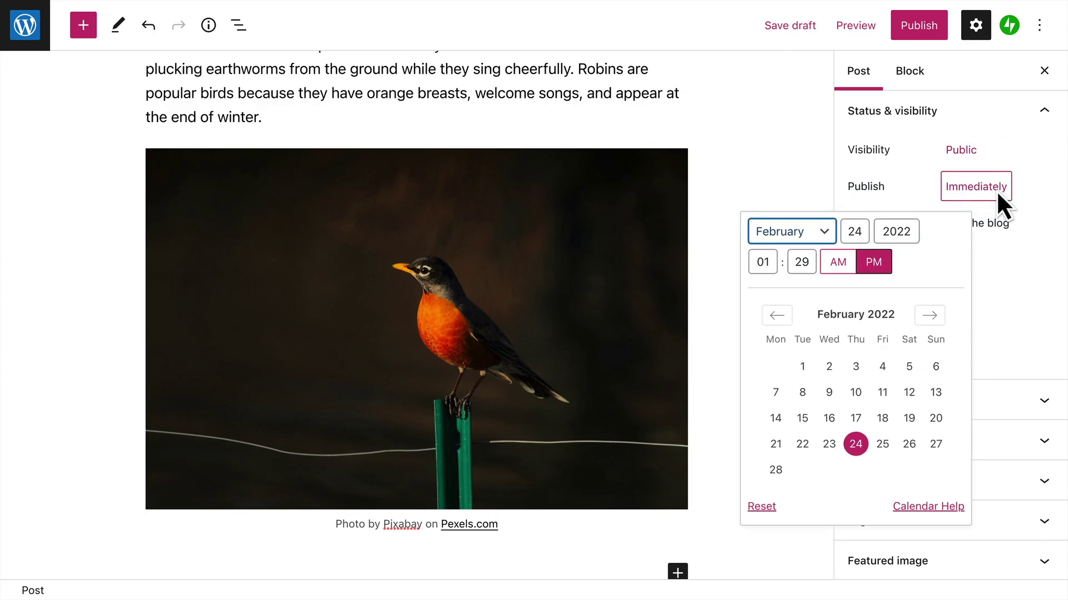
click(1028, 190)
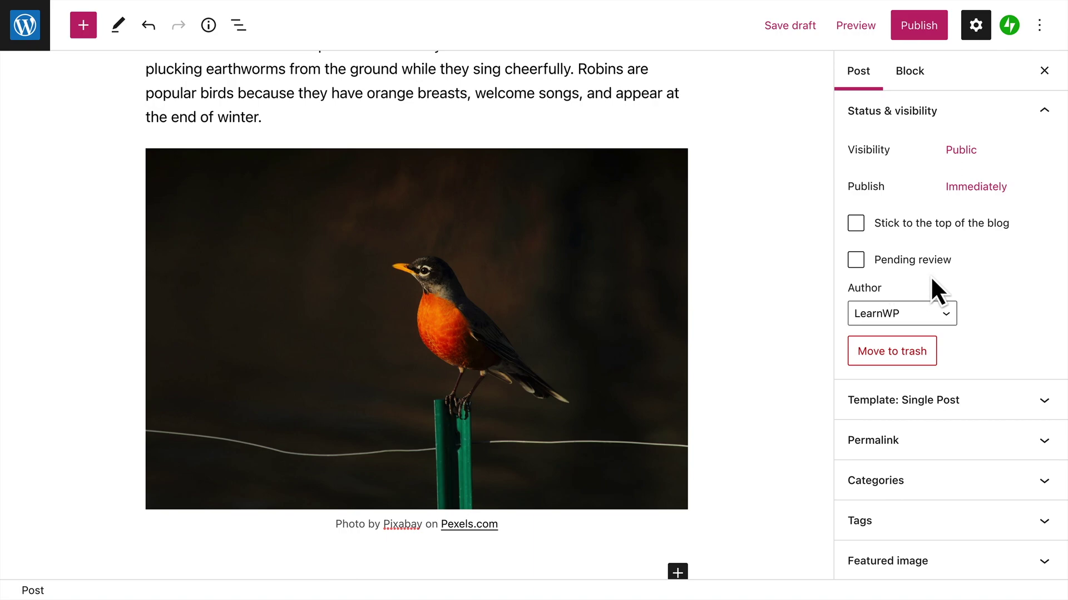
click(940, 313)
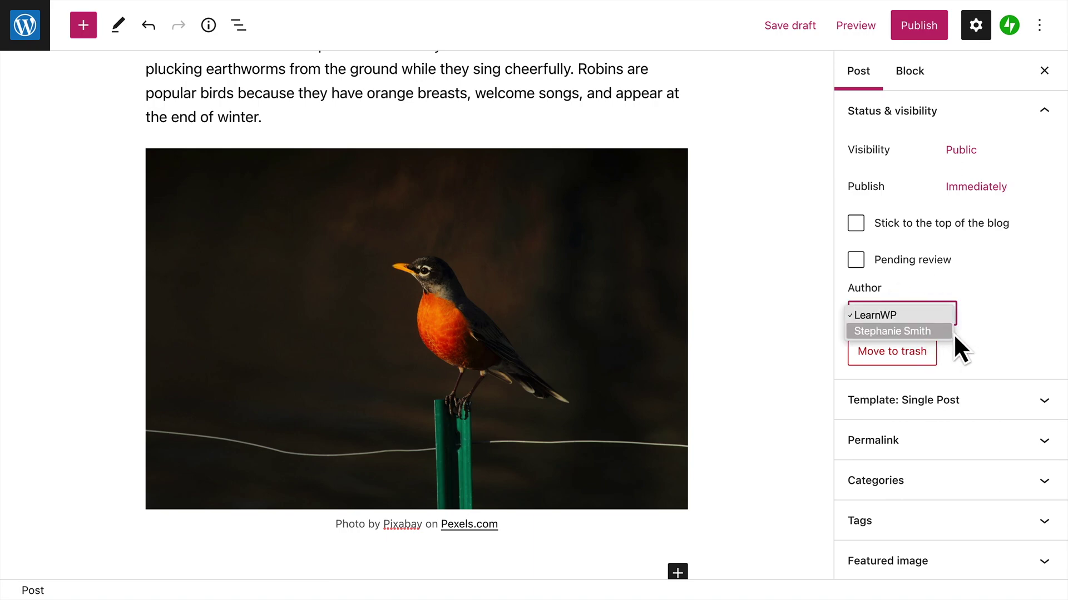
click(982, 317)
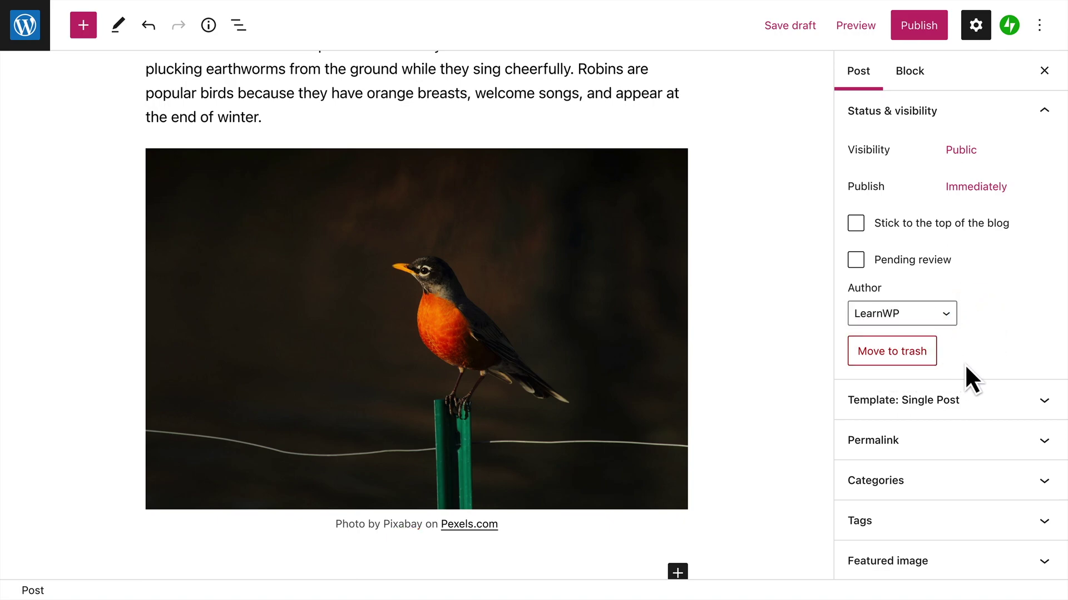
Step: Check the post's template and permalink settings without changing them
click(996, 403)
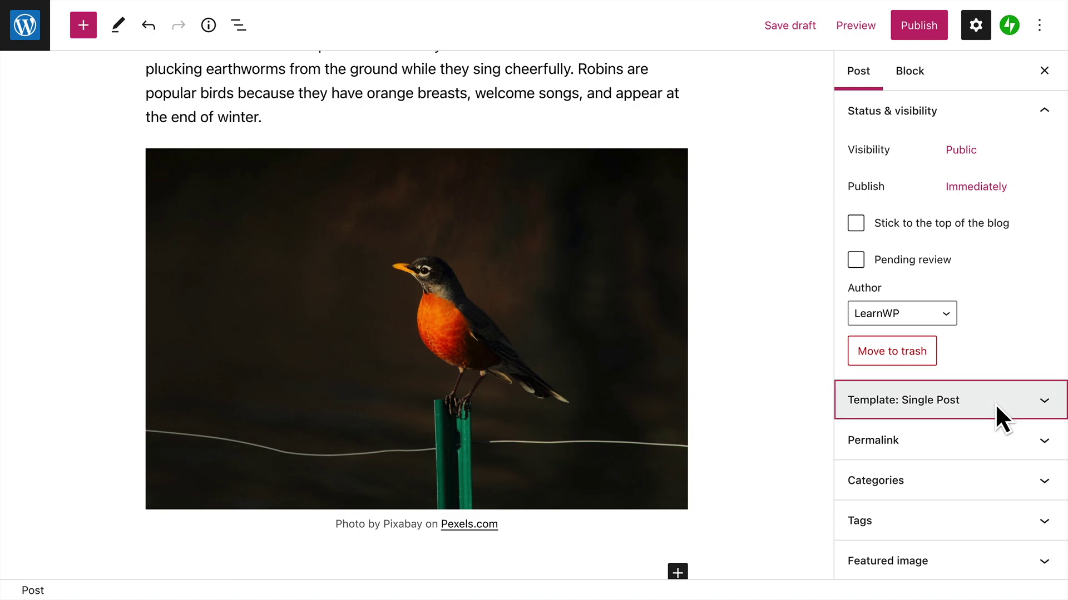
key(Tab)
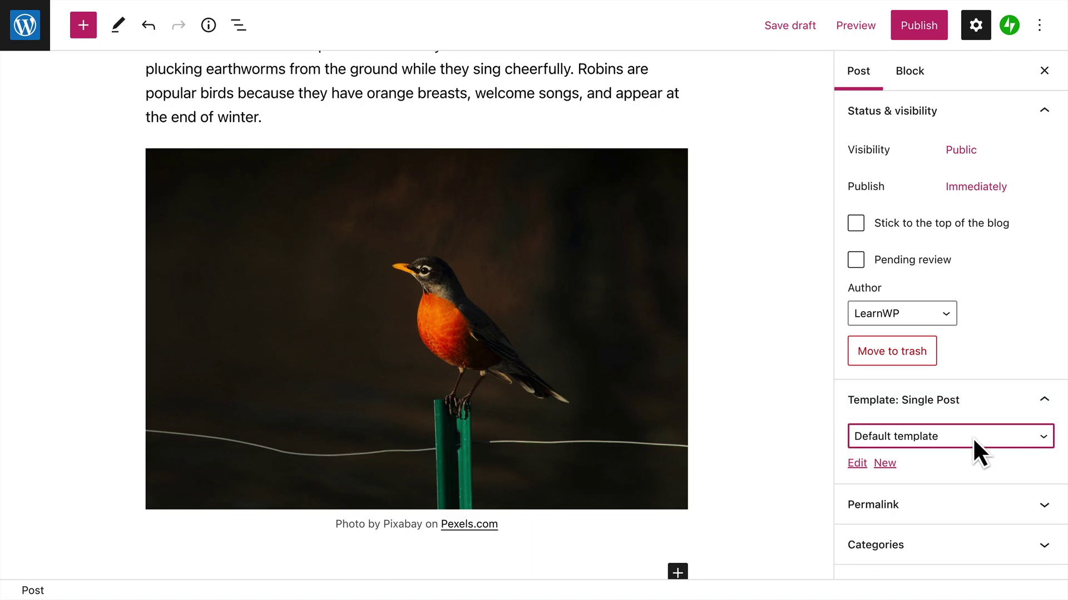
click(978, 403)
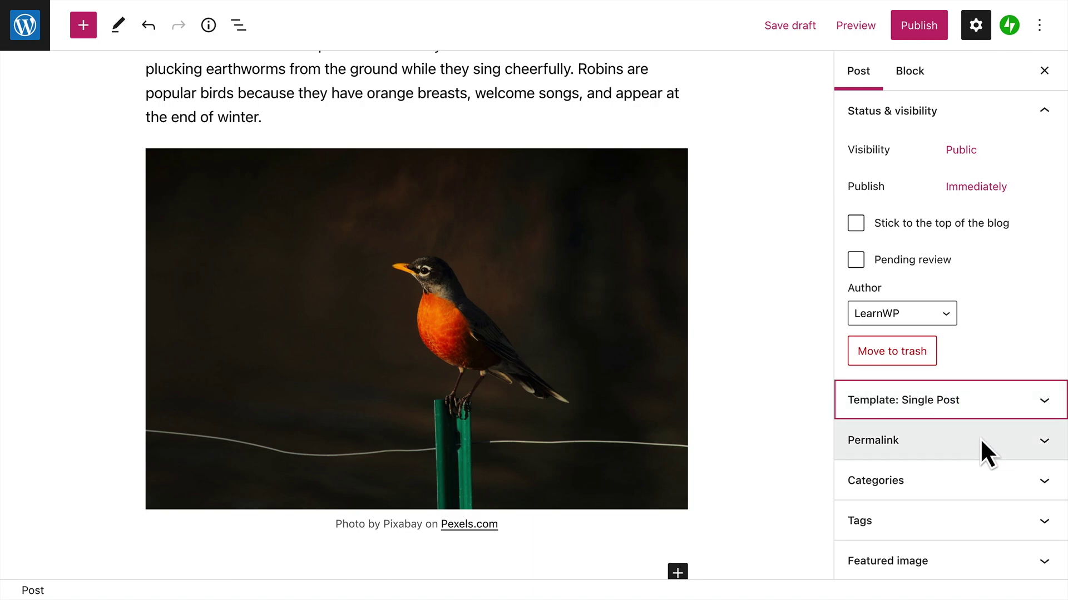
click(980, 459)
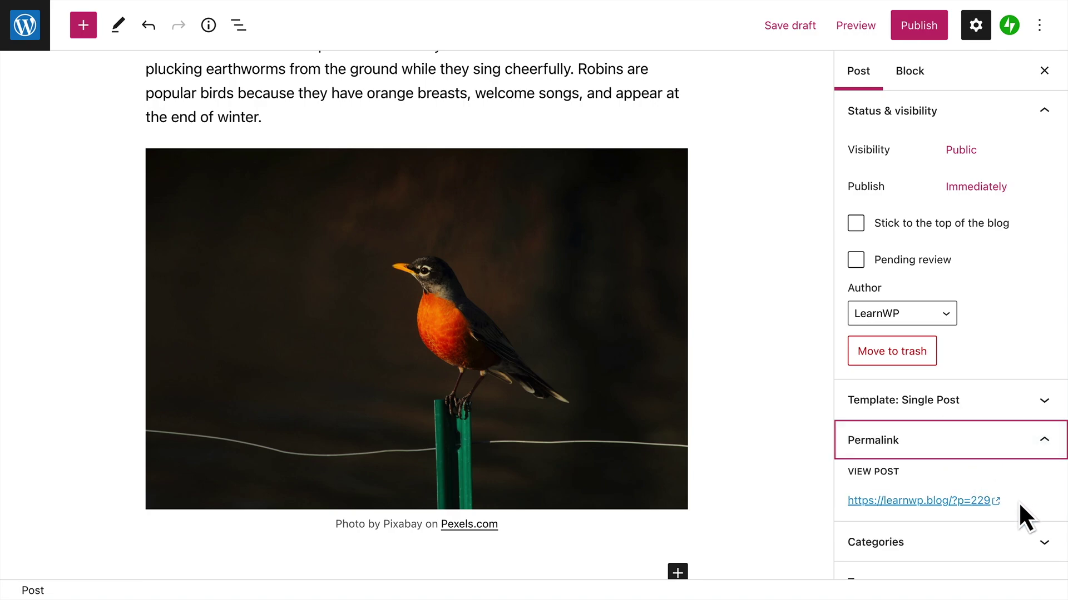
scroll(1018, 501, down, 5)
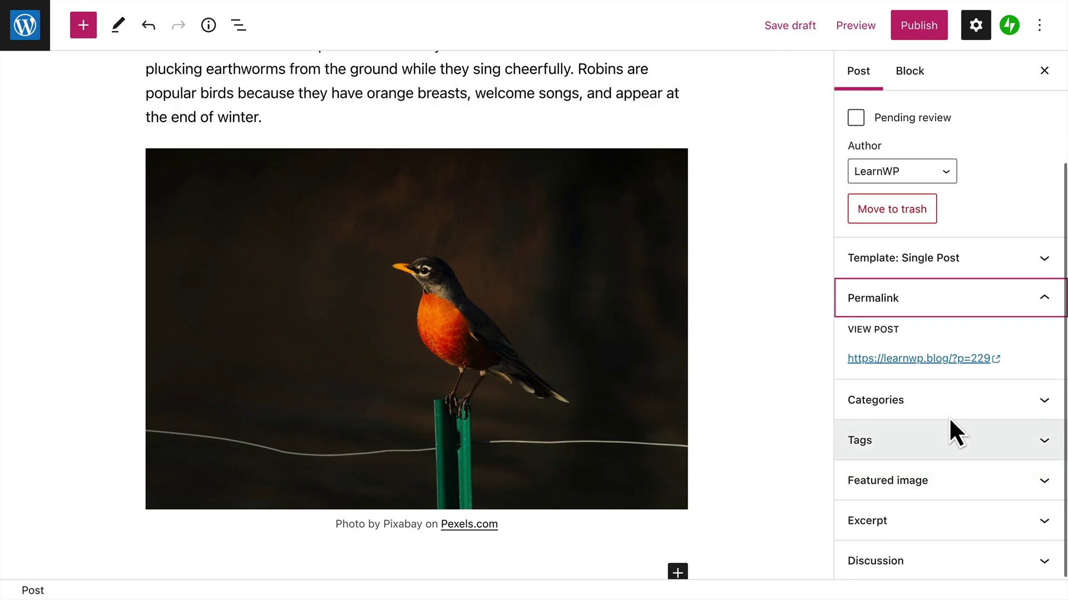
Step: Tick the Birds category for the post
click(948, 406)
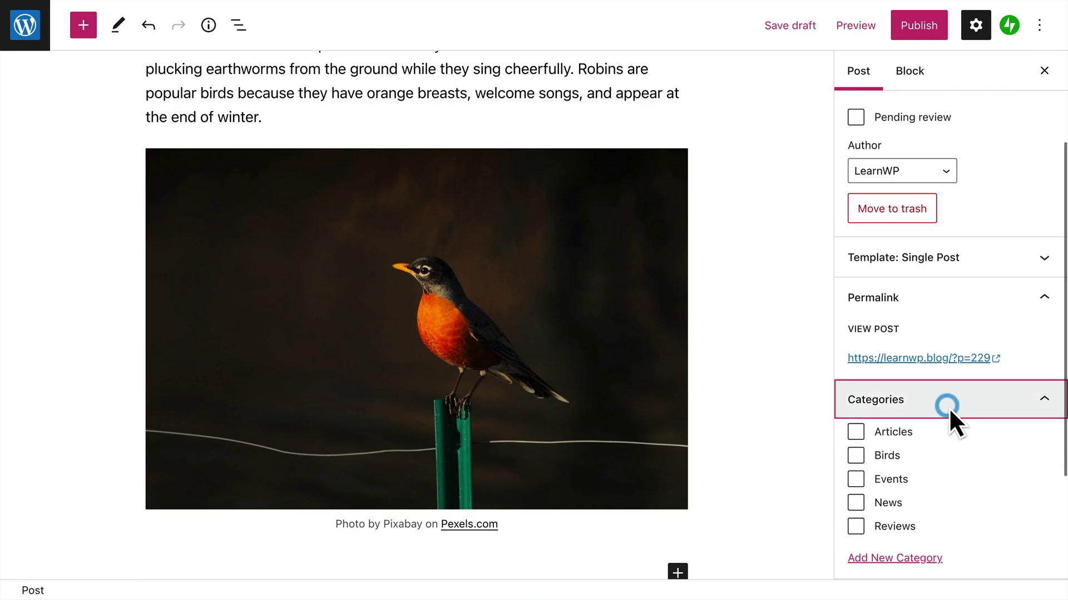
click(895, 456)
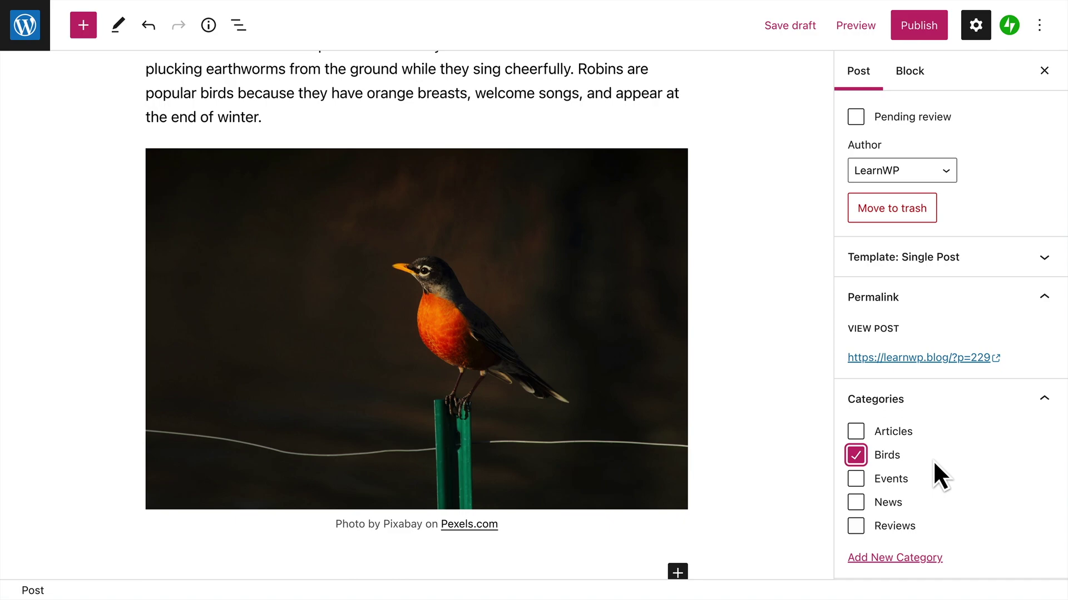
scroll(933, 459, down, 6)
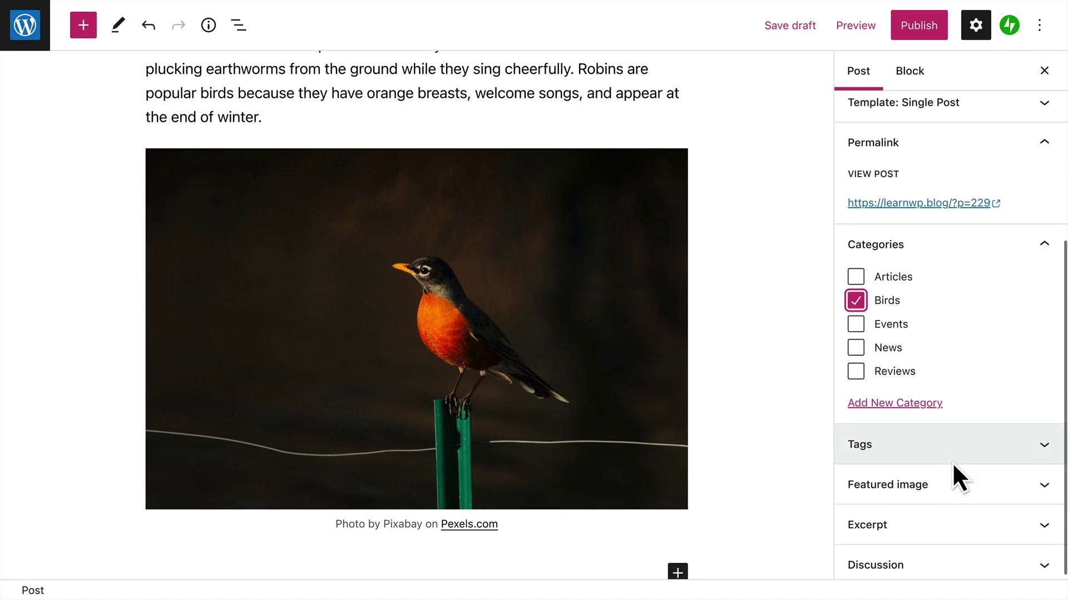
click(957, 440)
Step: Tag the post with 'Robins'
click(935, 504)
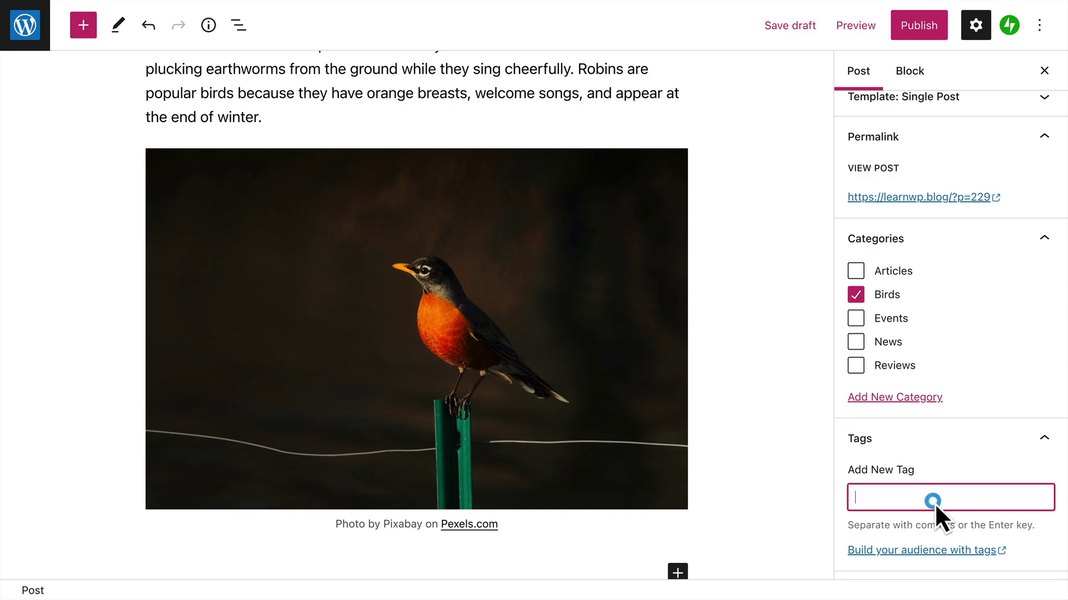
text(Robins)
click(902, 525)
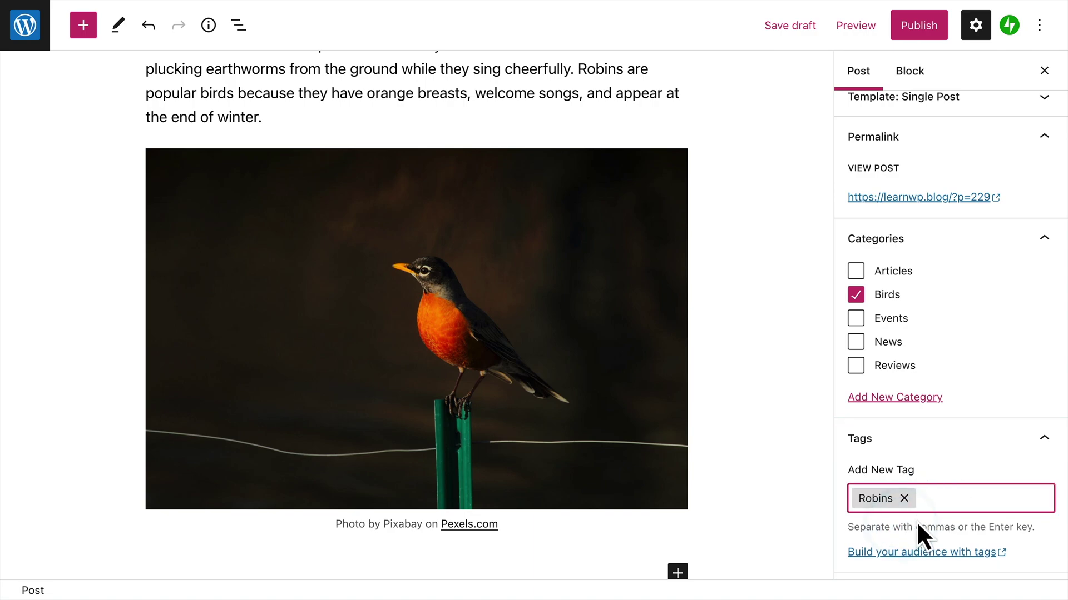
click(944, 444)
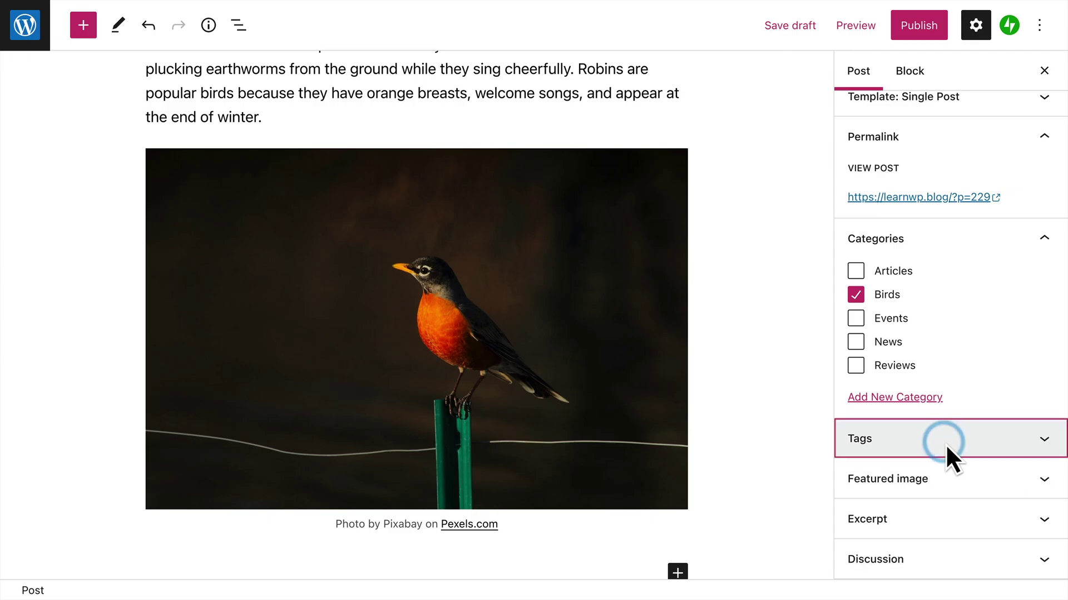
Step: Set the robin photo from the Media Library as the featured image
click(958, 479)
click(943, 502)
click(872, 392)
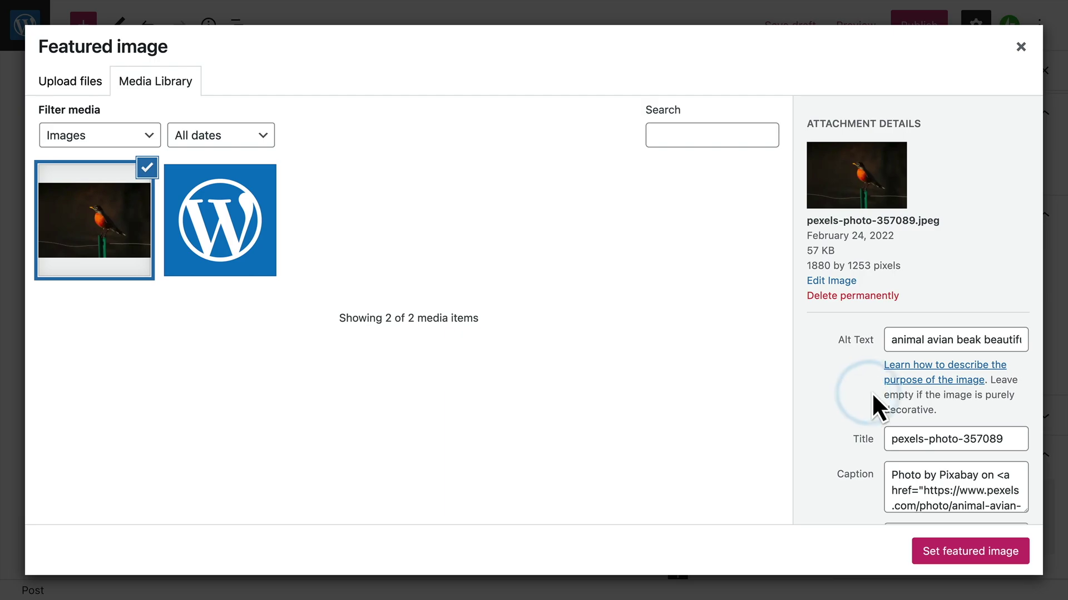
click(1022, 553)
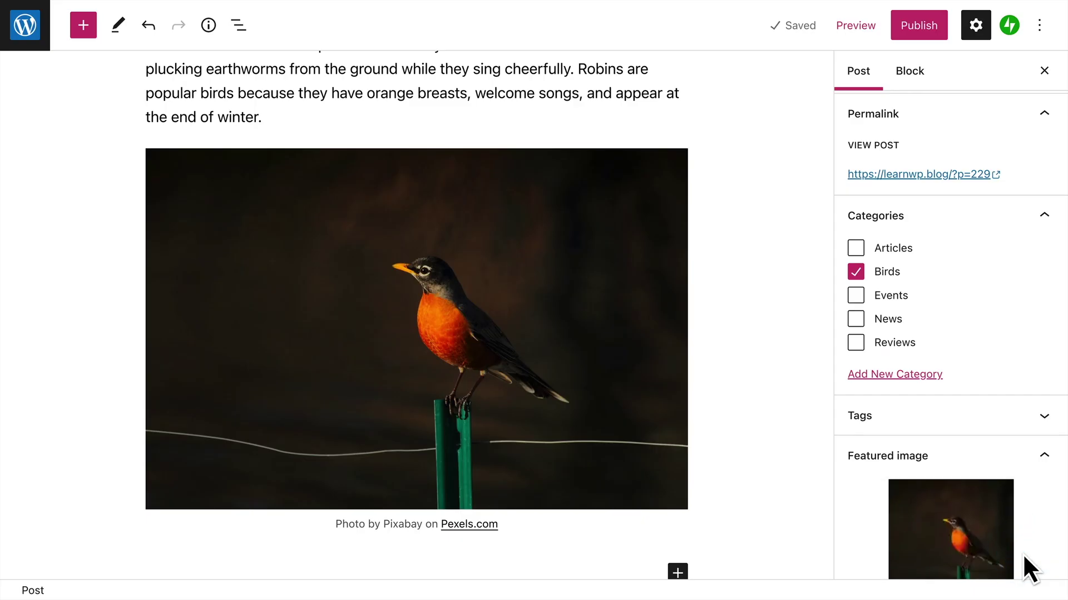
scroll(1023, 552, down, 2)
scroll(1034, 534, down, 1)
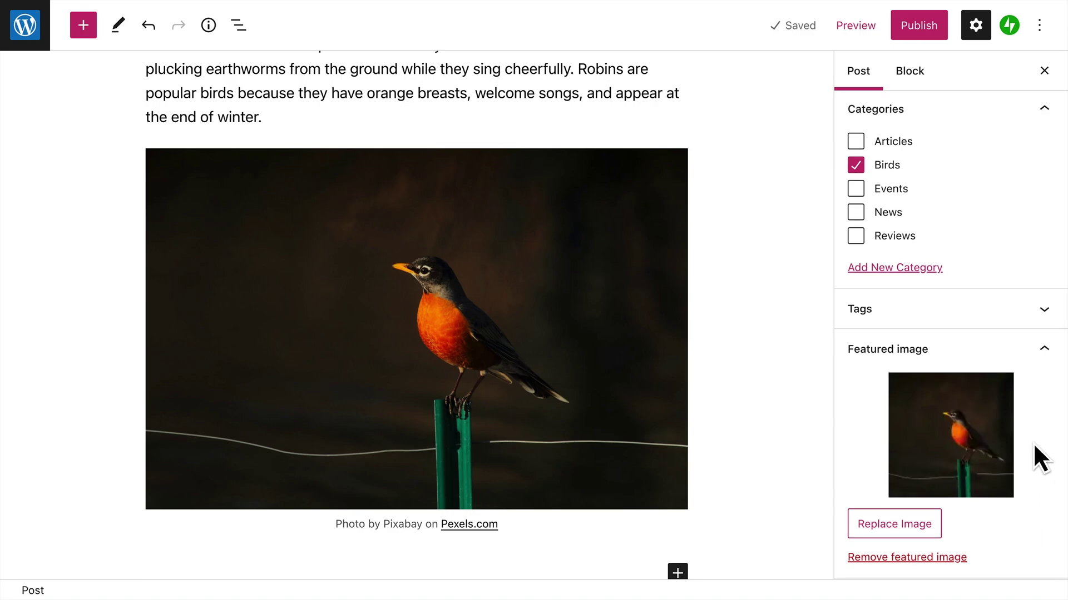
scroll(1033, 443, down, 3)
Step: Write the excerpt about robins' orange breasts, welcome songs and end-of-winter arrival
click(920, 520)
click(896, 504)
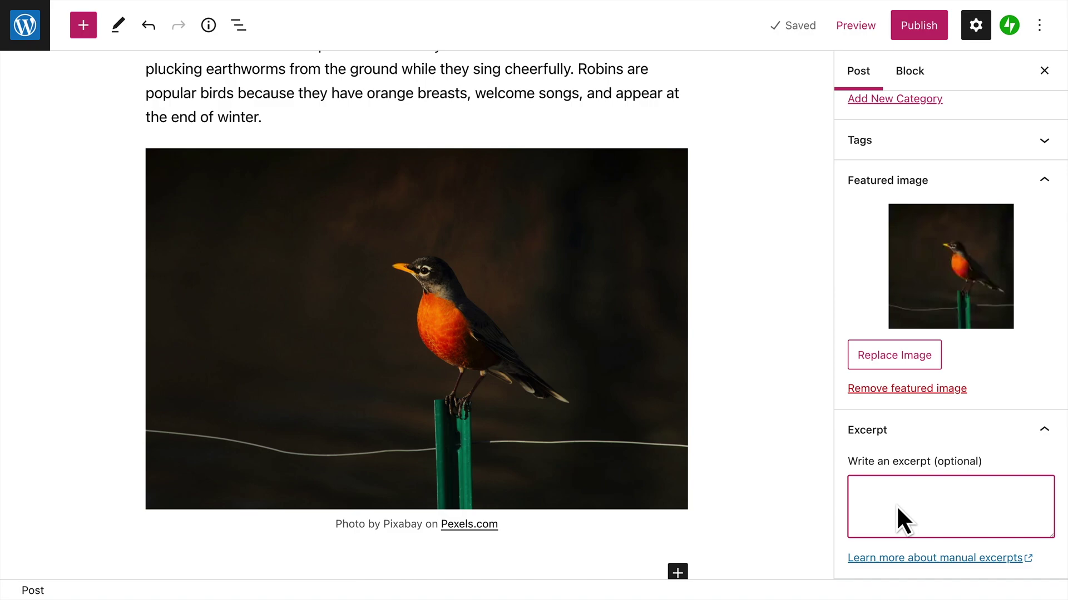
text(Robins)
key(Tab)
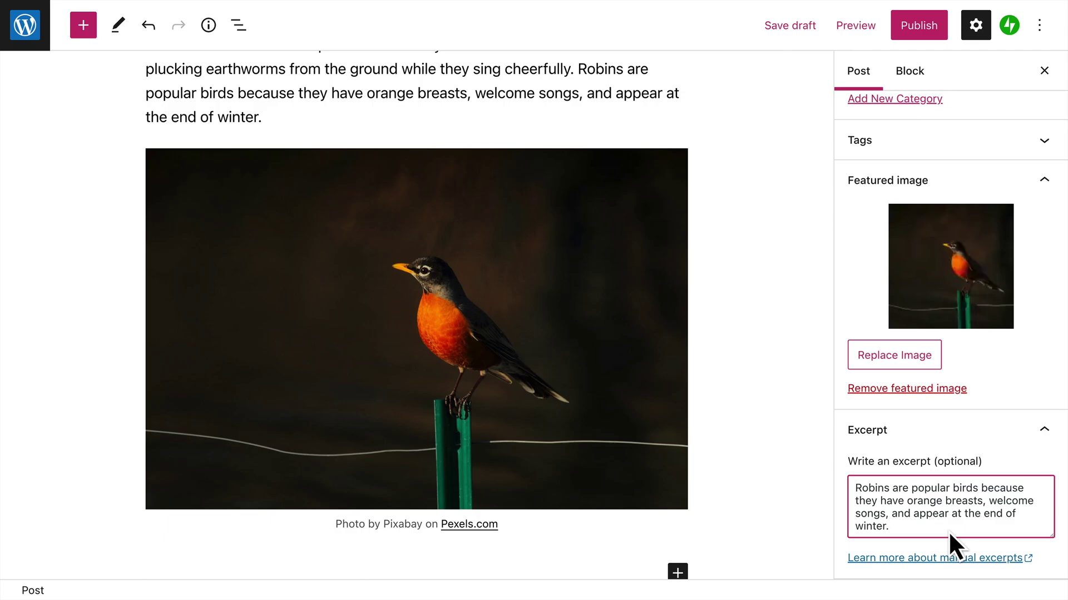
scroll(949, 531, down, 2)
click(967, 558)
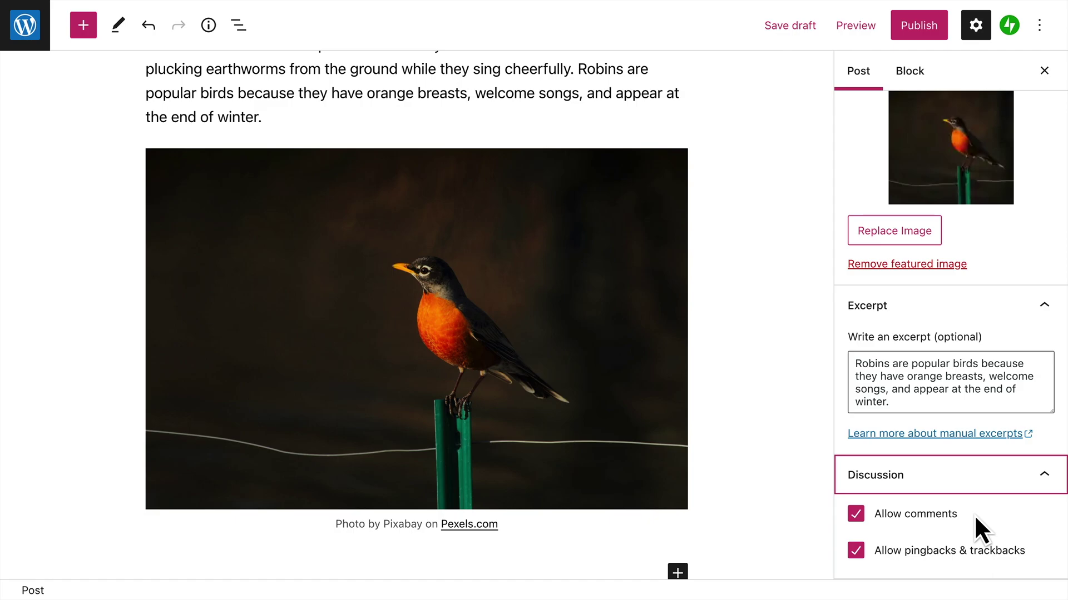
click(1043, 558)
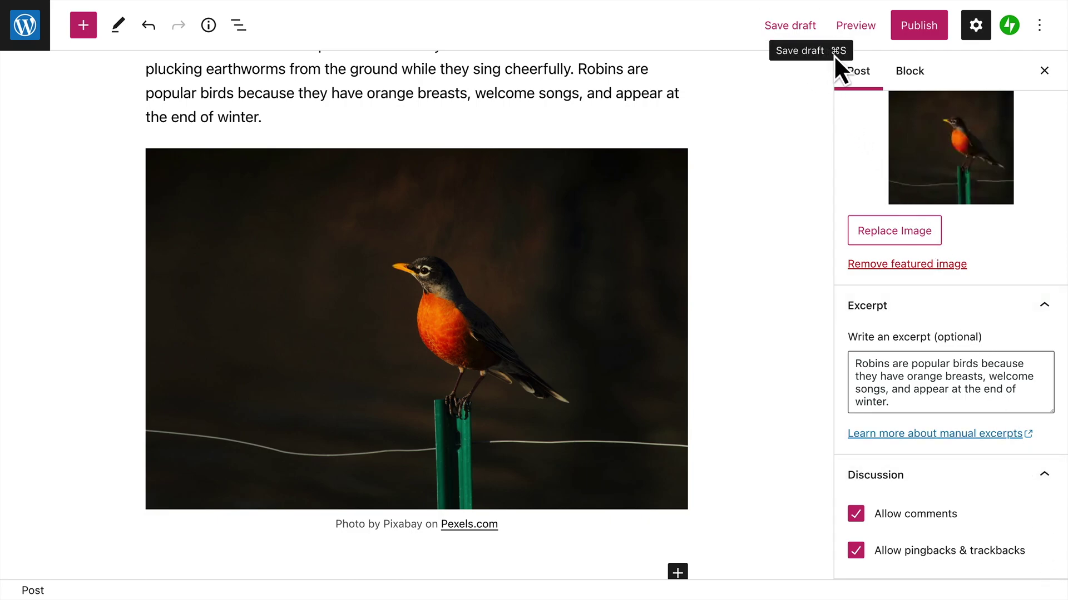
click(863, 37)
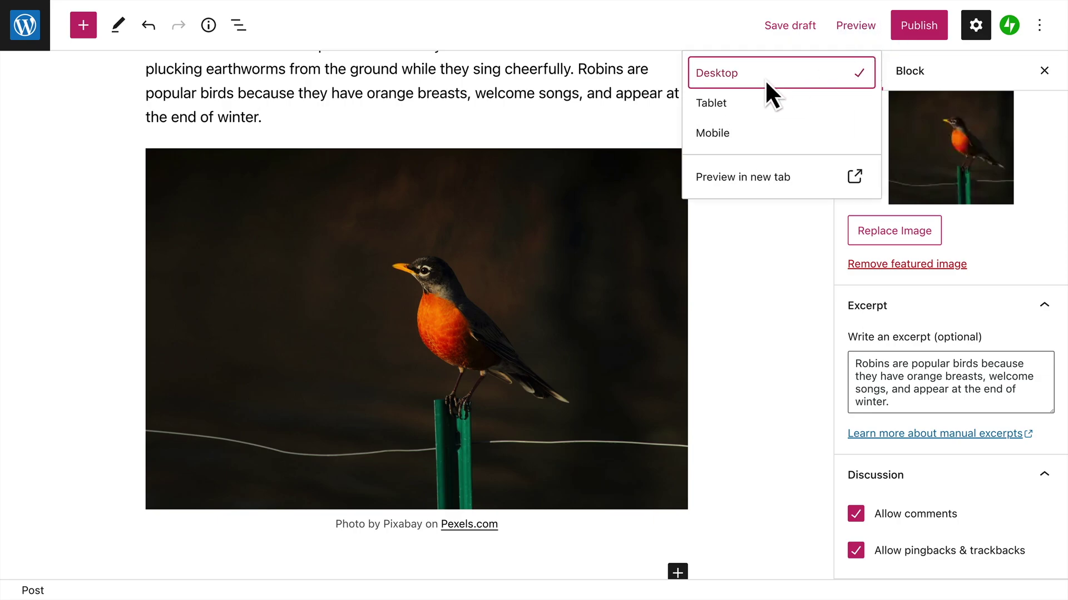
click(749, 104)
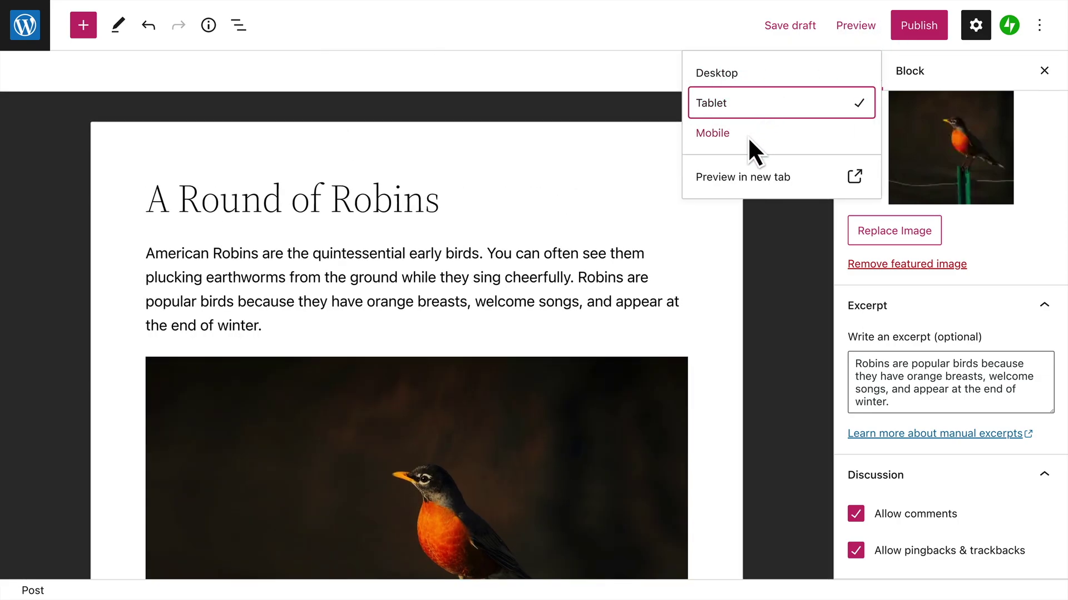
click(751, 139)
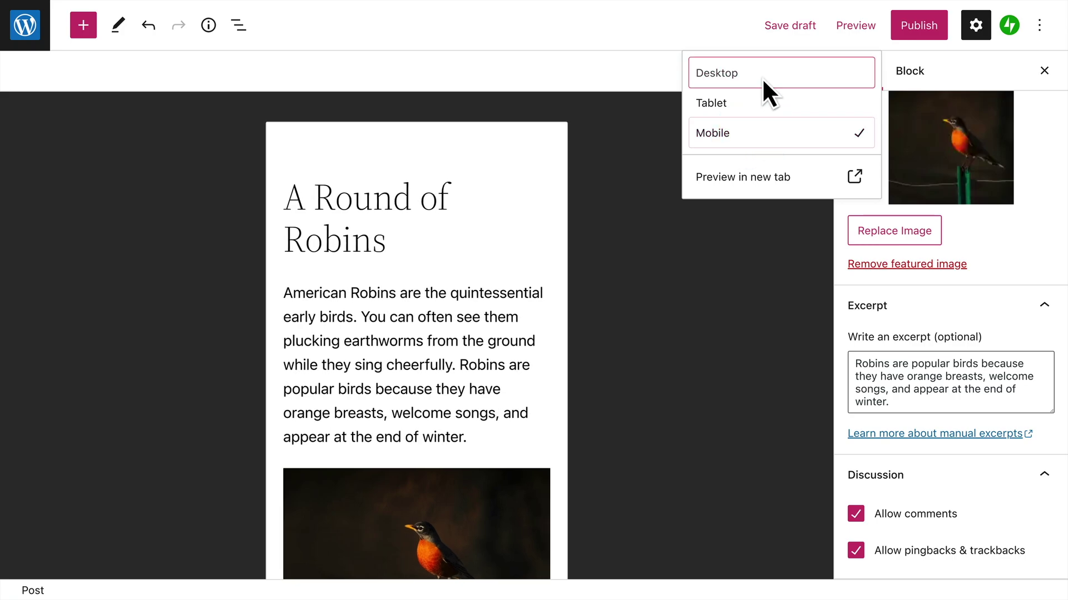
click(761, 77)
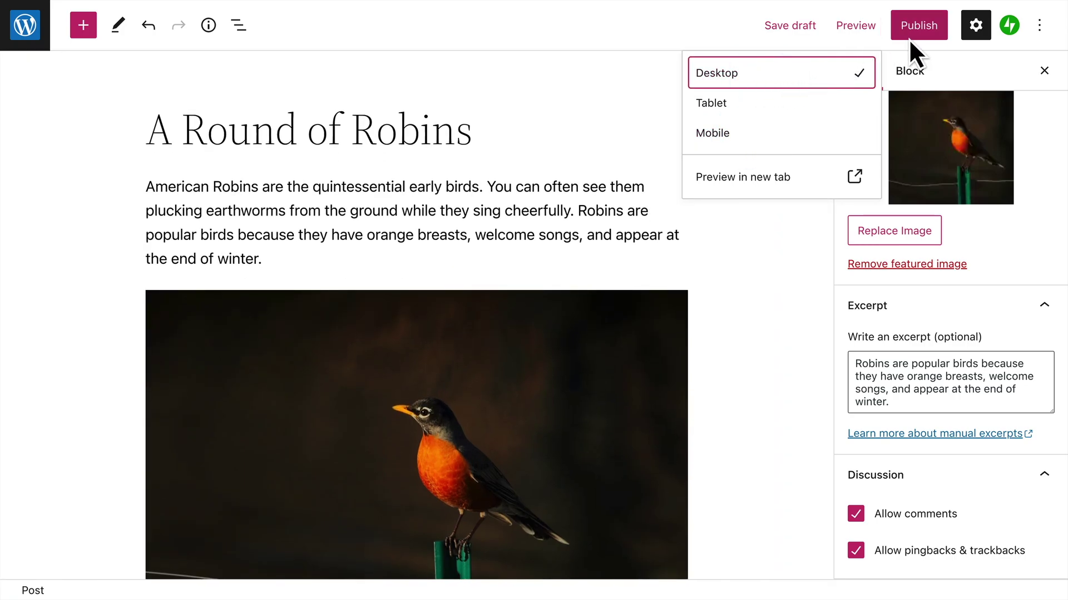
Step: Publish 'A Round of Robins', copy its address, and view the live post
click(938, 38)
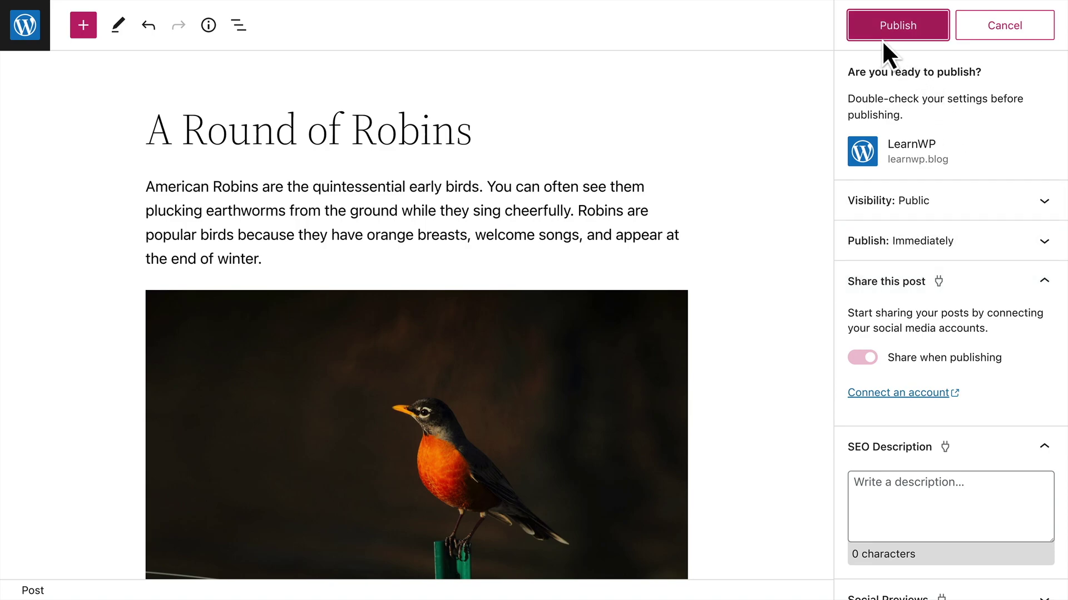
click(931, 37)
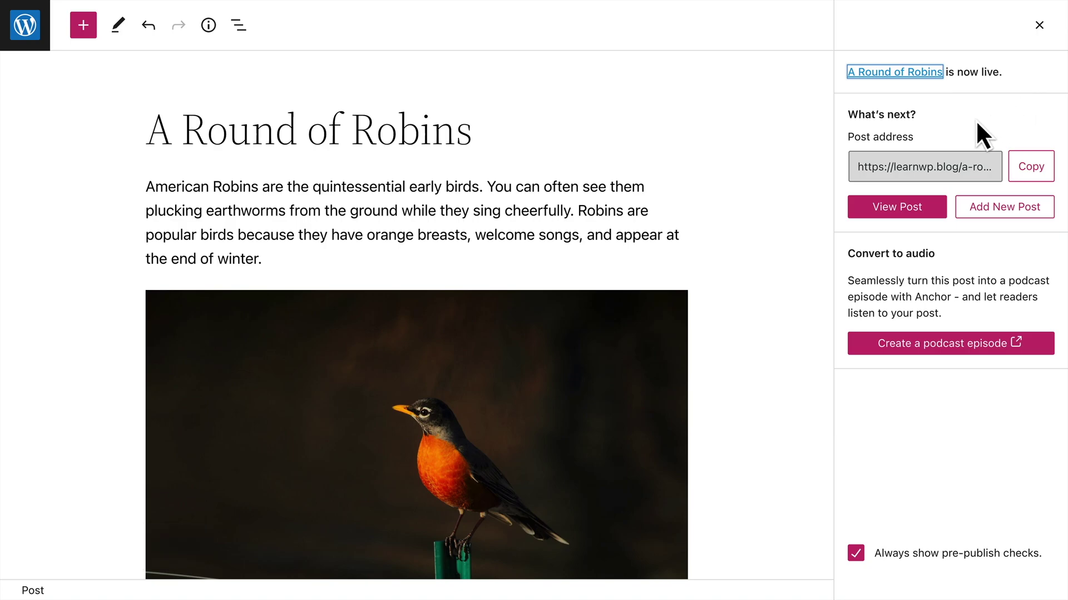
click(1044, 174)
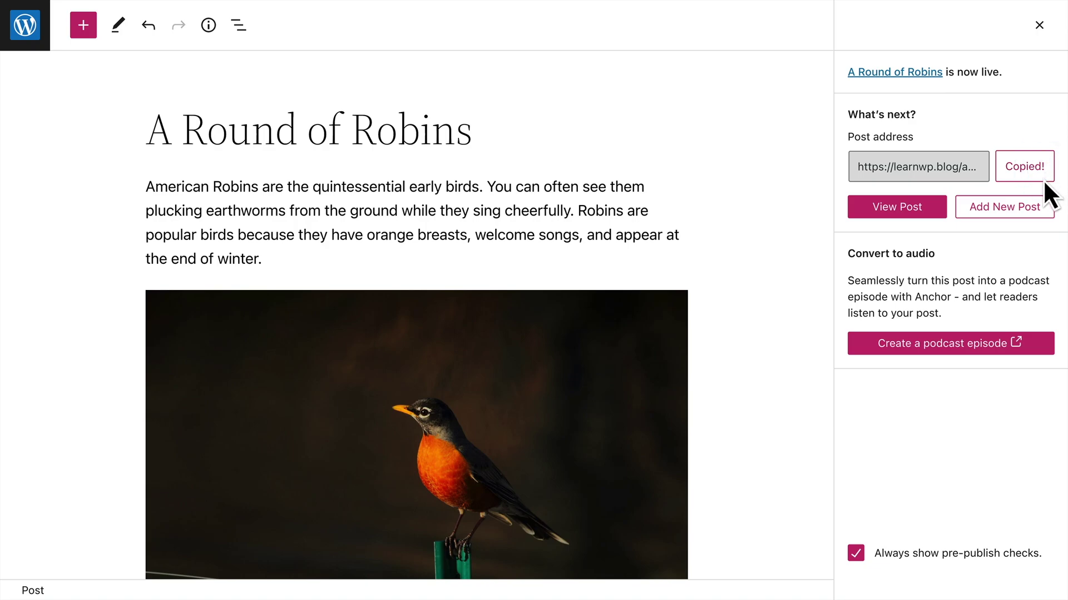
click(941, 213)
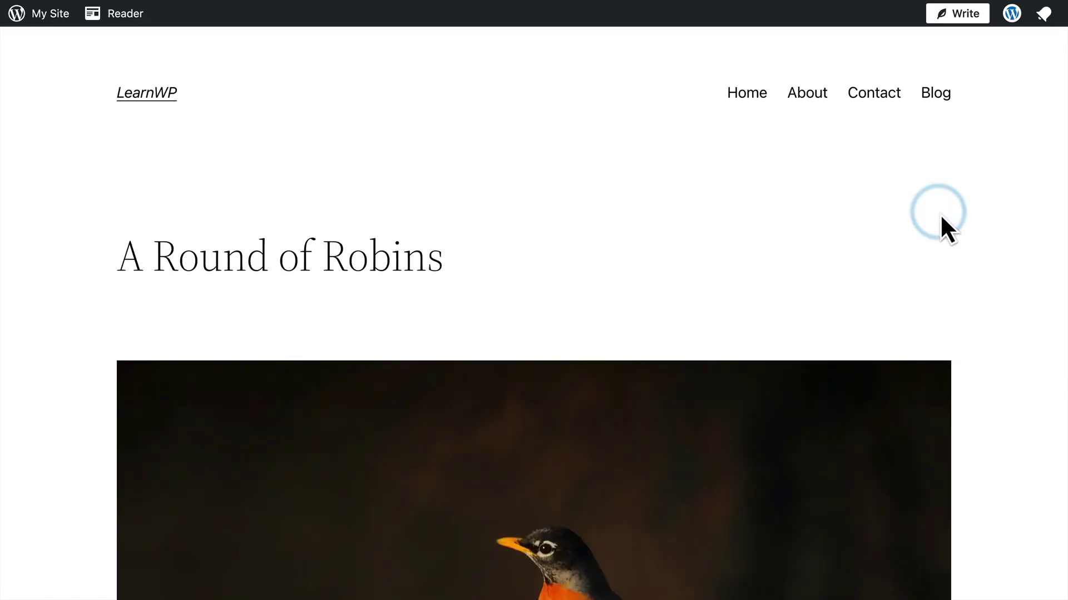
scroll(940, 213, down, 14)
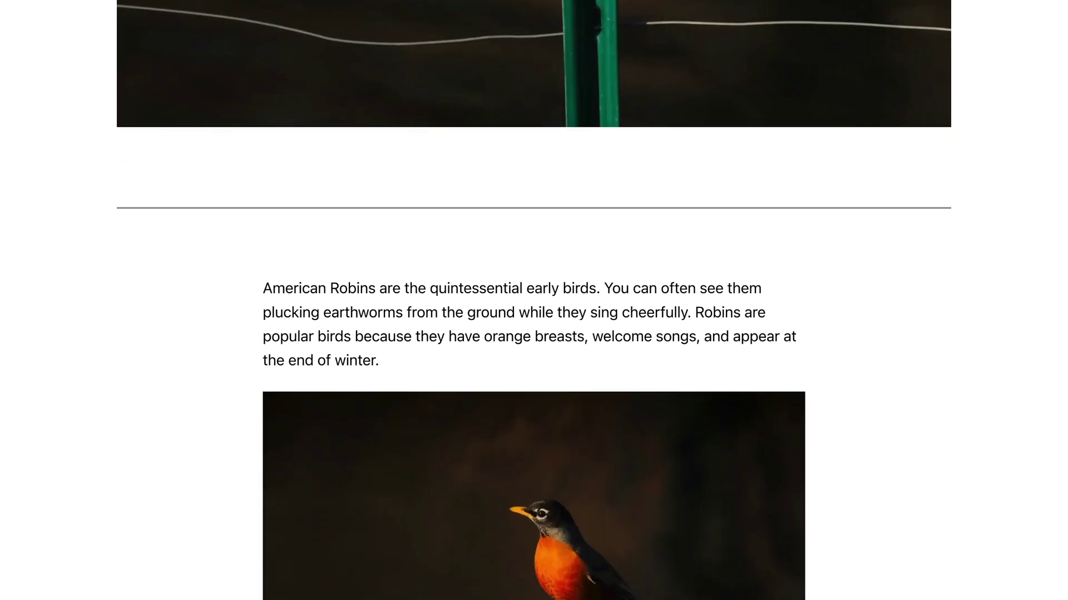